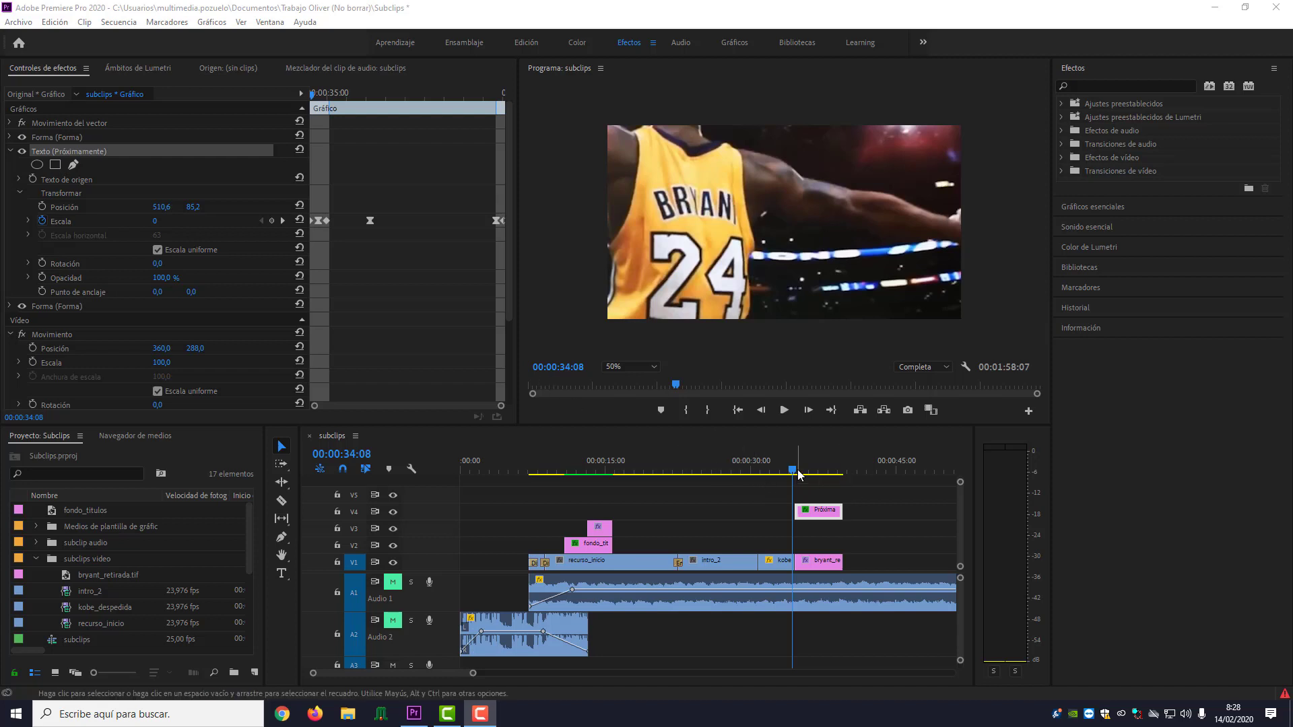
Move the playhead from 00:00:34:08 to 00:00:35:13, where the 'Próximamente' title appears
{"action": "left_click_drag", "start_coordinate": [793, 471], "coordinate": [805, 471]}
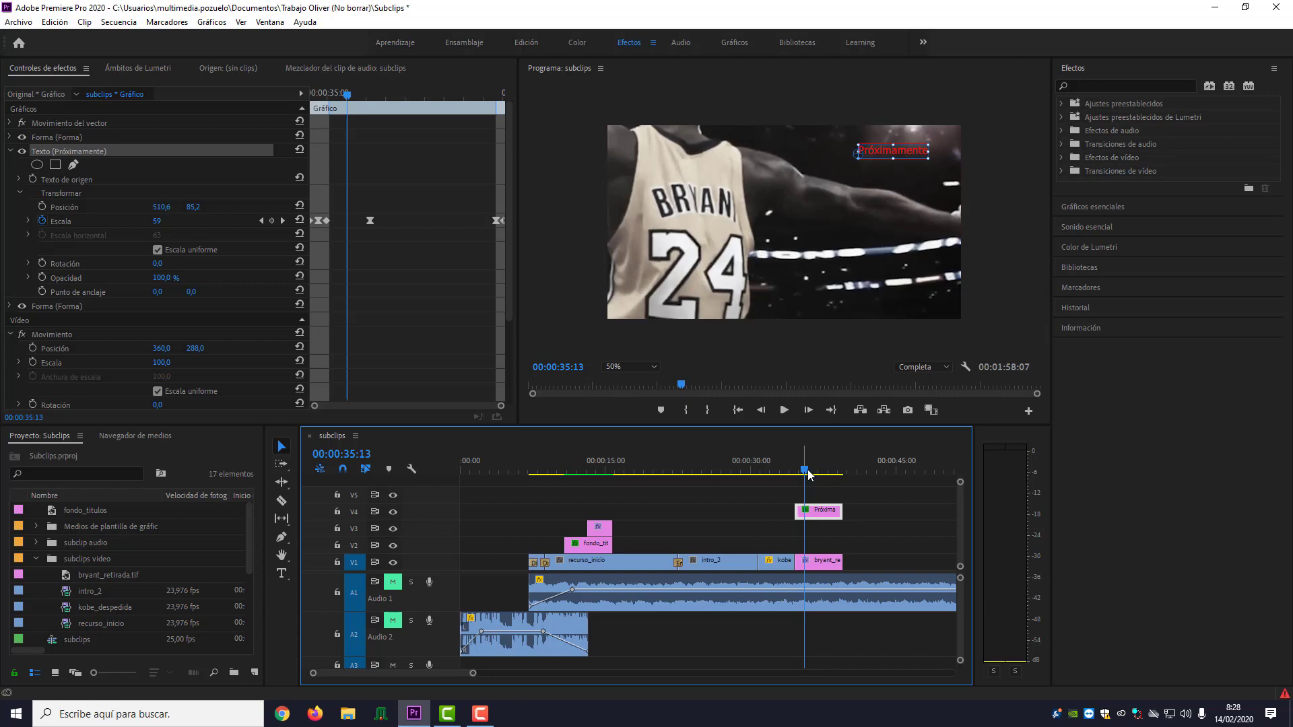
In Archivo > Administrador de proyectos, choose Recopilar archivos y copiar en nueva ubicación and browse for a destination
{"action": "left_click", "coordinate": [19, 22]}
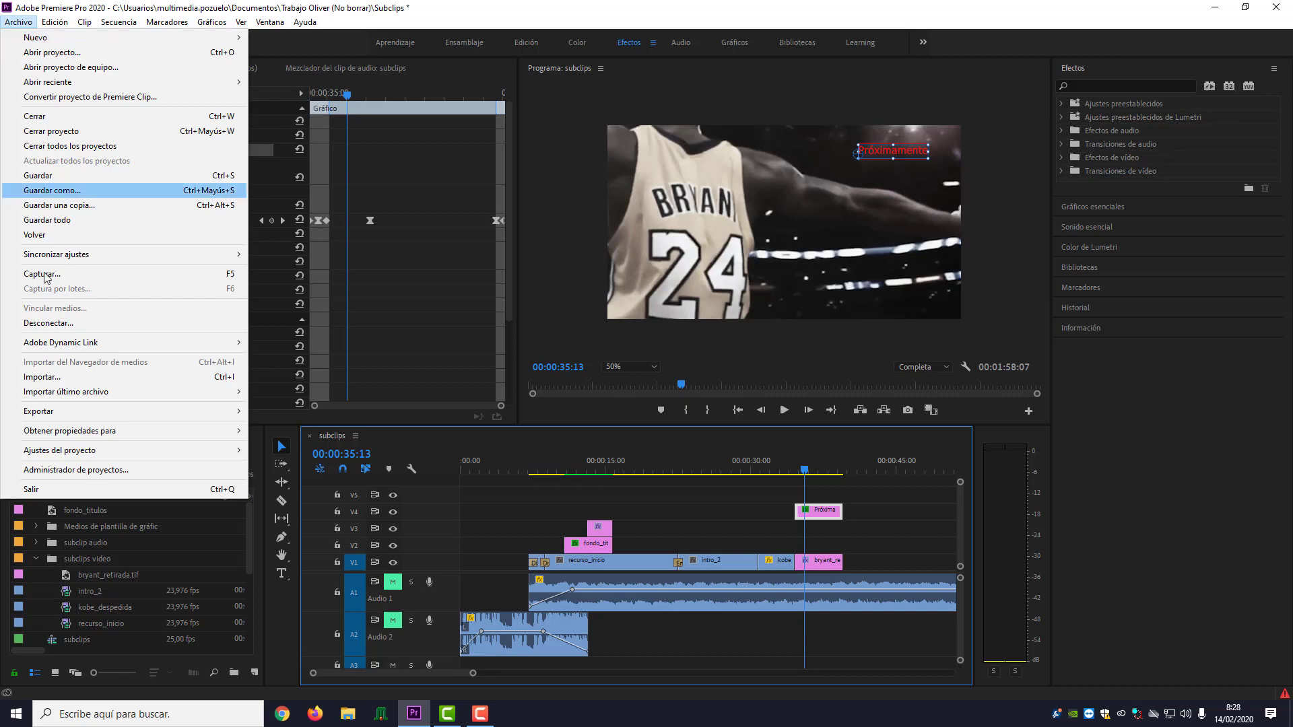
{"action": "left_click", "coordinate": [67, 471]}
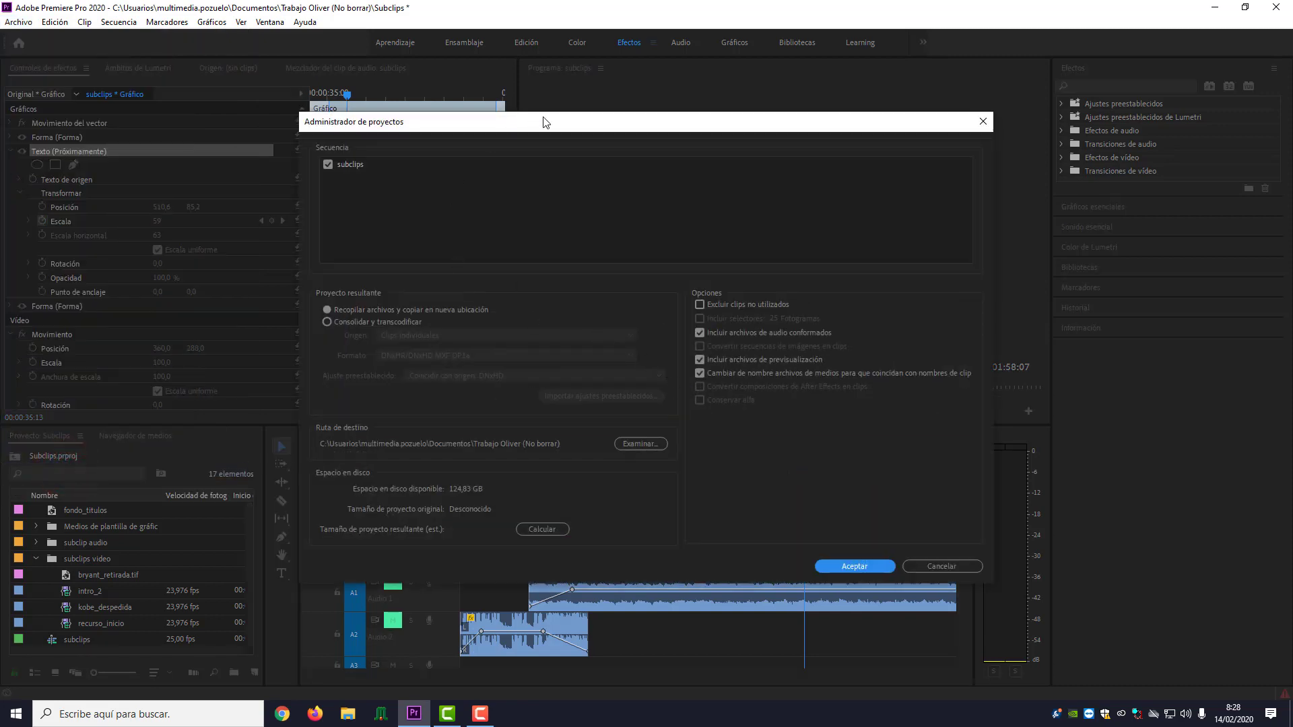
{"action": "left_click_drag", "start_coordinate": [542, 120], "coordinate": [577, 106]}
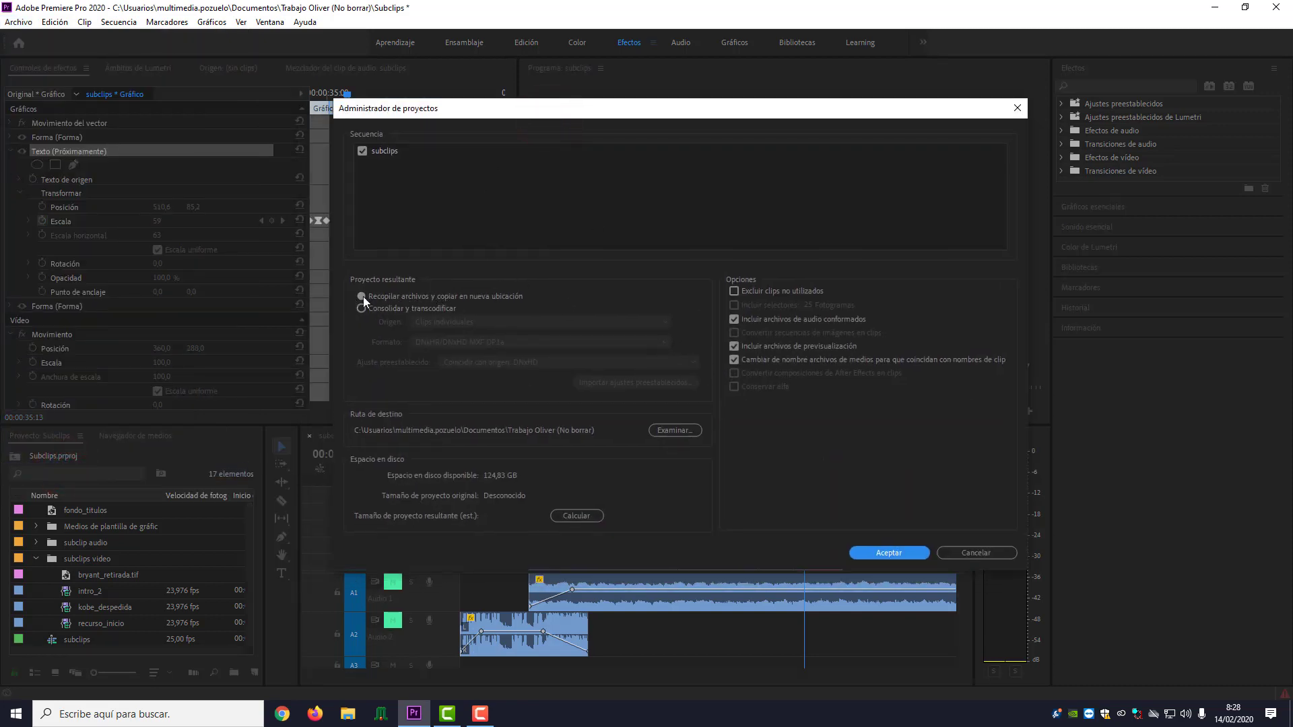
{"action": "left_click", "coordinate": [411, 298]}
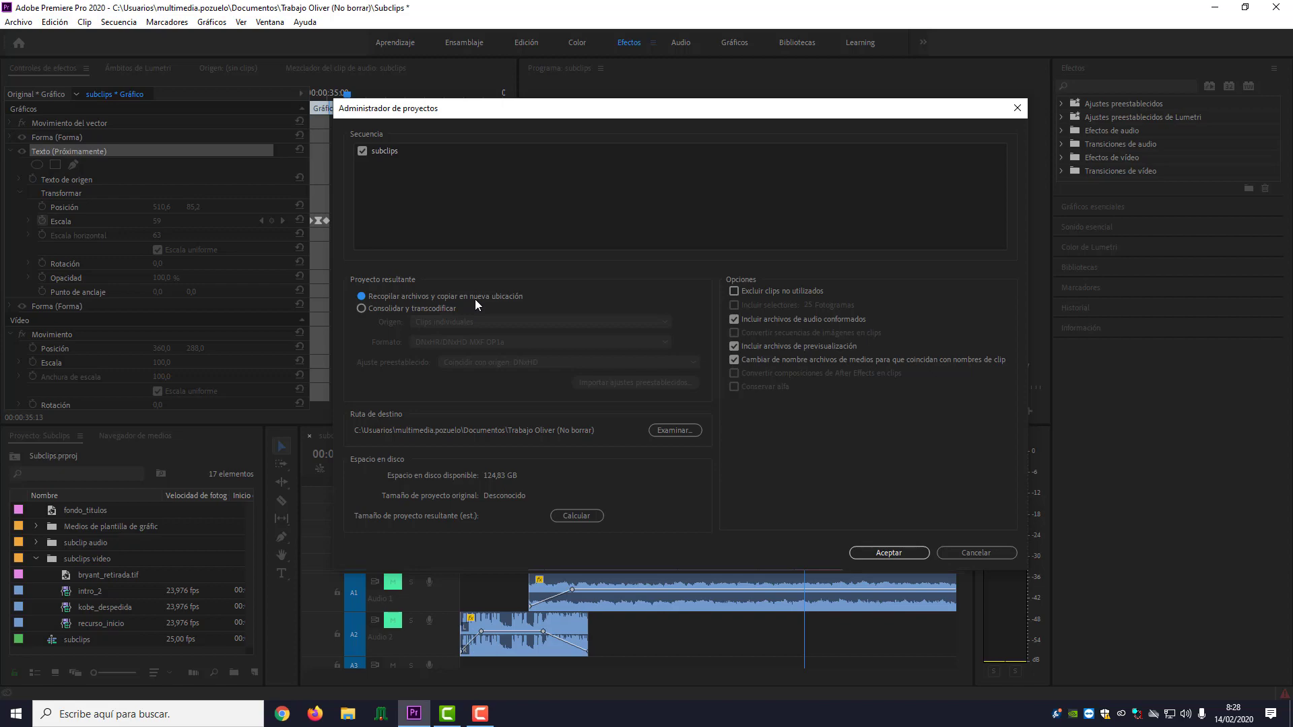
{"action": "left_click", "coordinate": [672, 431]}
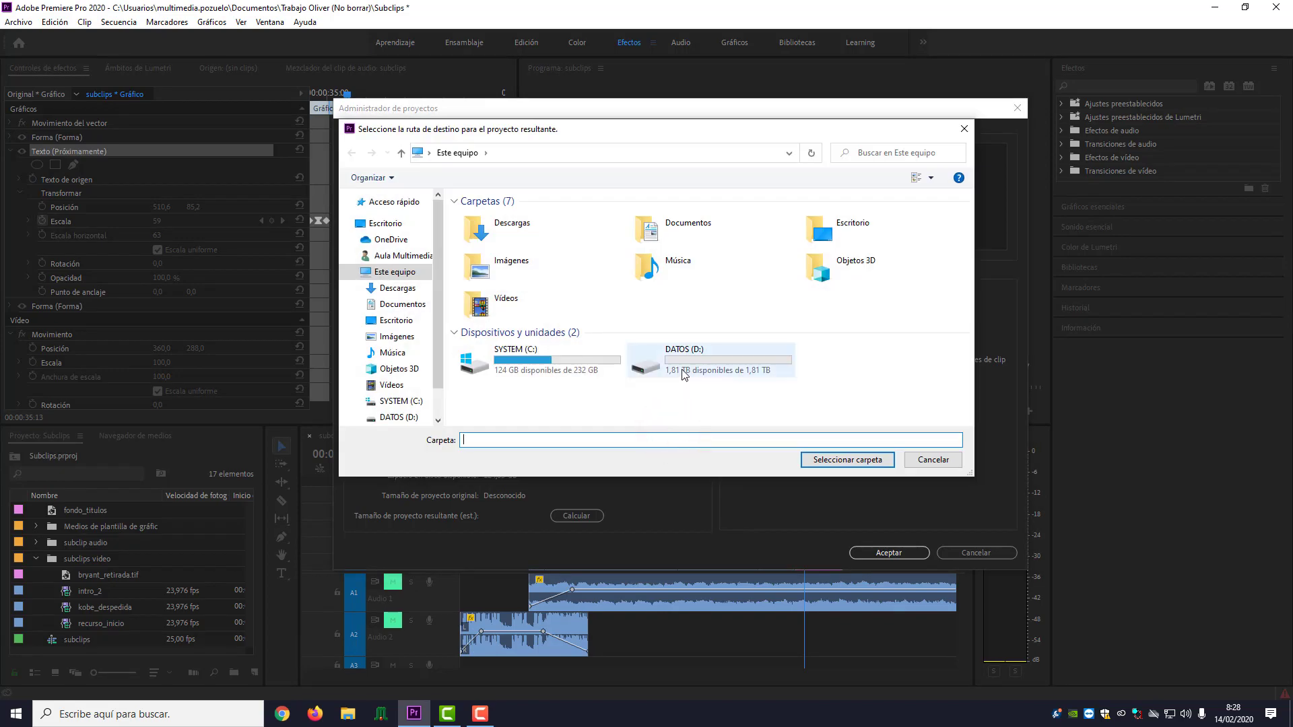
Create a new folder named 'seguridad kobe' on drive DATOS (D:)
{"action": "double_click", "coordinate": [683, 374]}
{"action": "left_click", "coordinate": [593, 329]}
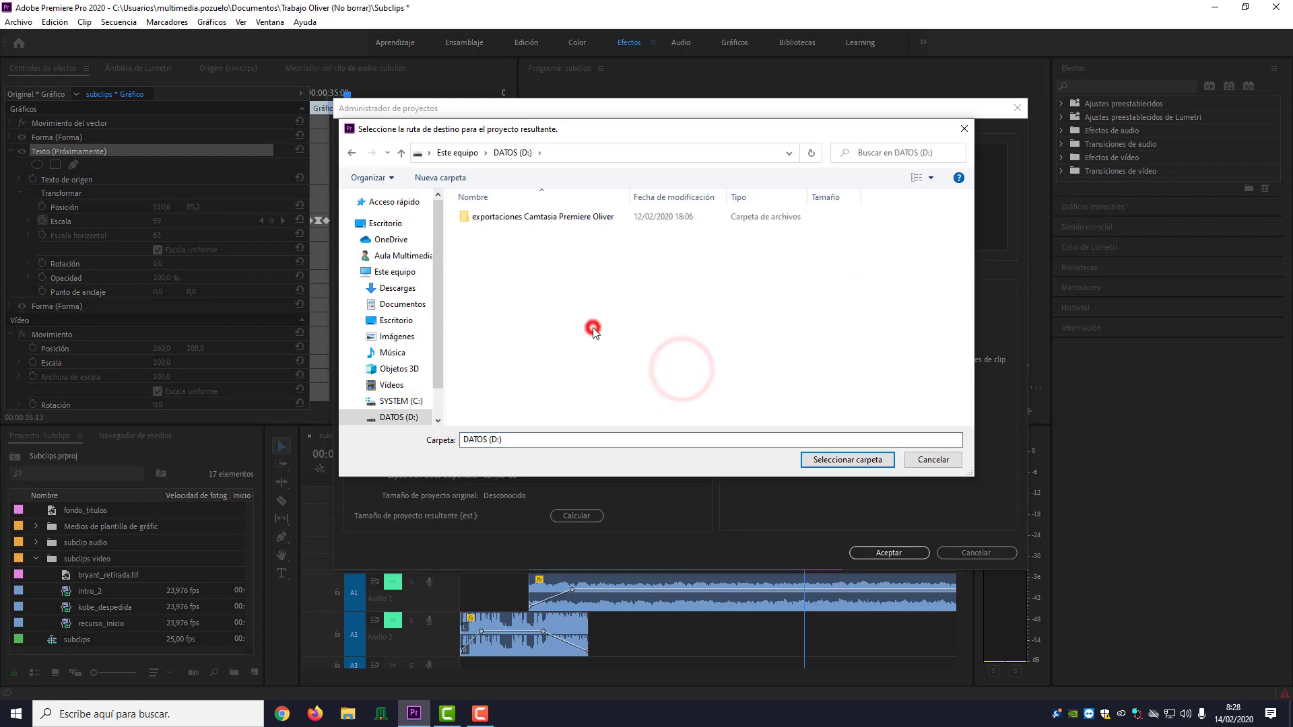
{"action": "right_click", "coordinate": [593, 328]}
{"action": "left_click", "coordinate": [663, 454]}
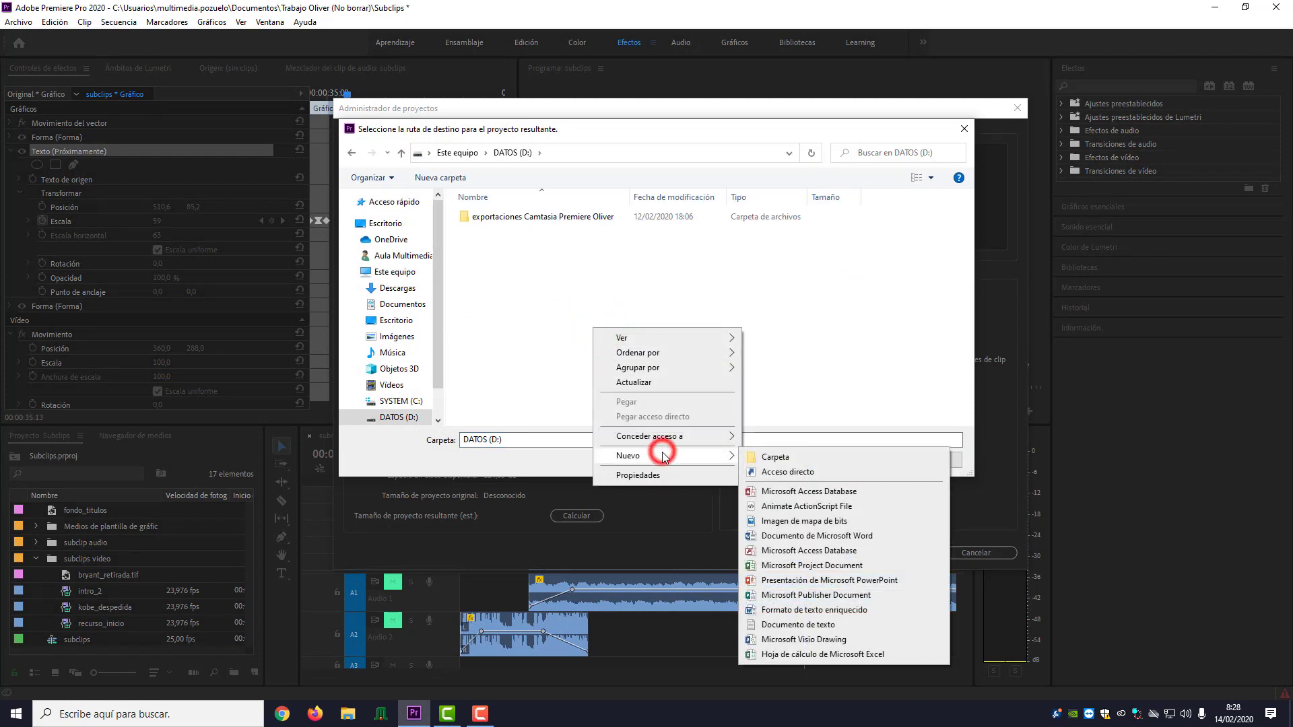
{"action": "left_click", "coordinate": [783, 458]}
{"action": "type", "text": "s"}
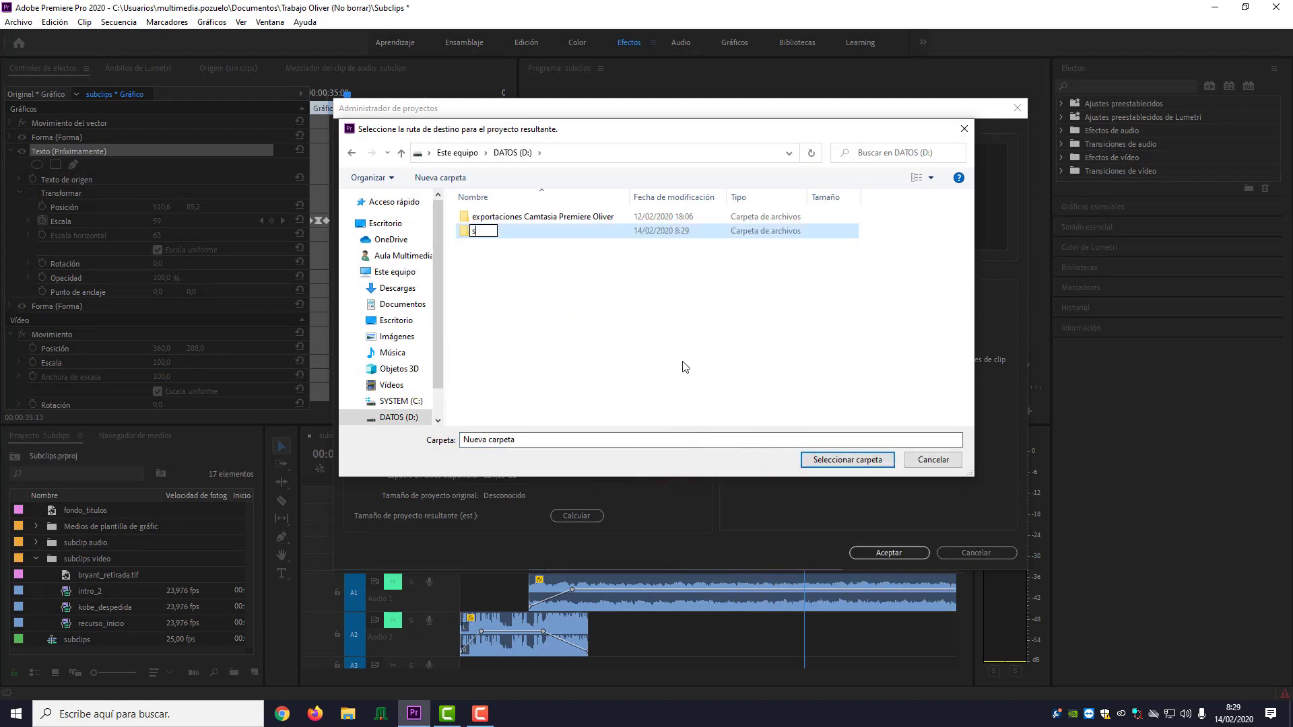
{"action": "type", "text": "eguridad "}
{"action": "type", "text": "k"}
{"action": "type", "text": "obe"}
{"action": "left_click", "coordinate": [683, 364]}
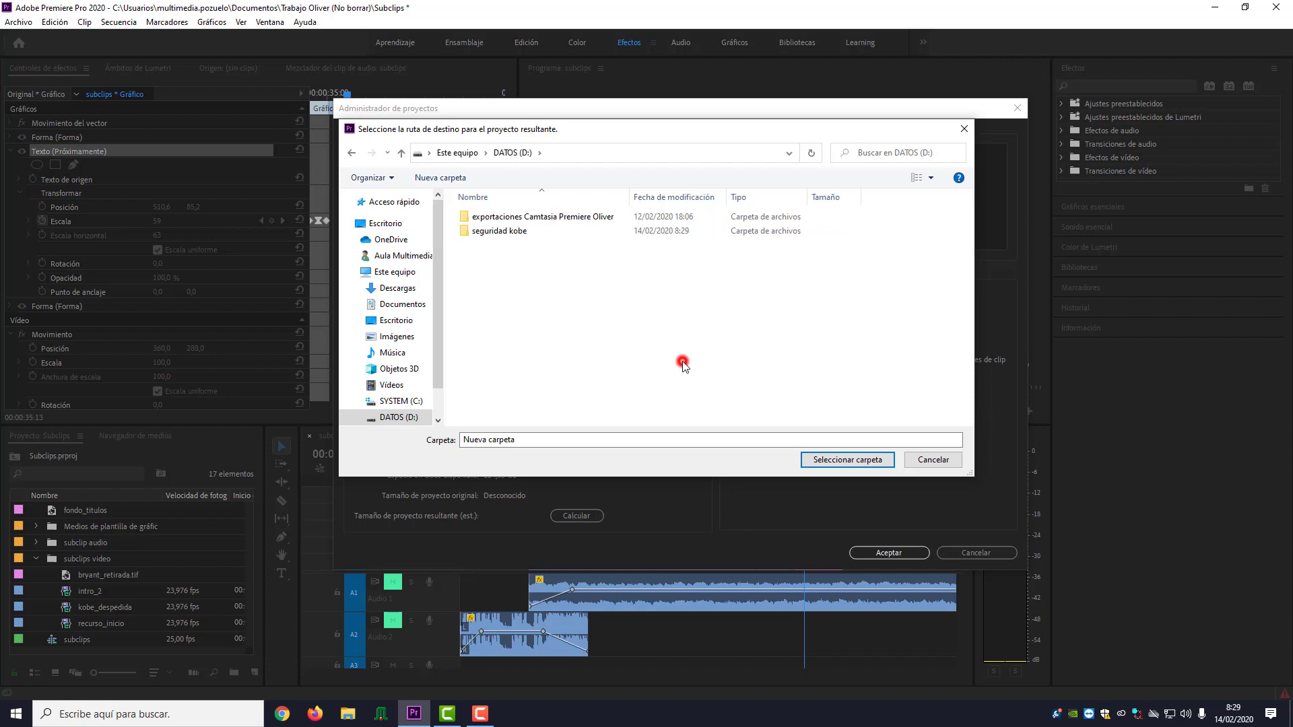
Open 'seguridad kobe' and select it as the destination folder, D:\seguridad kobe
{"action": "left_click", "coordinate": [483, 235]}
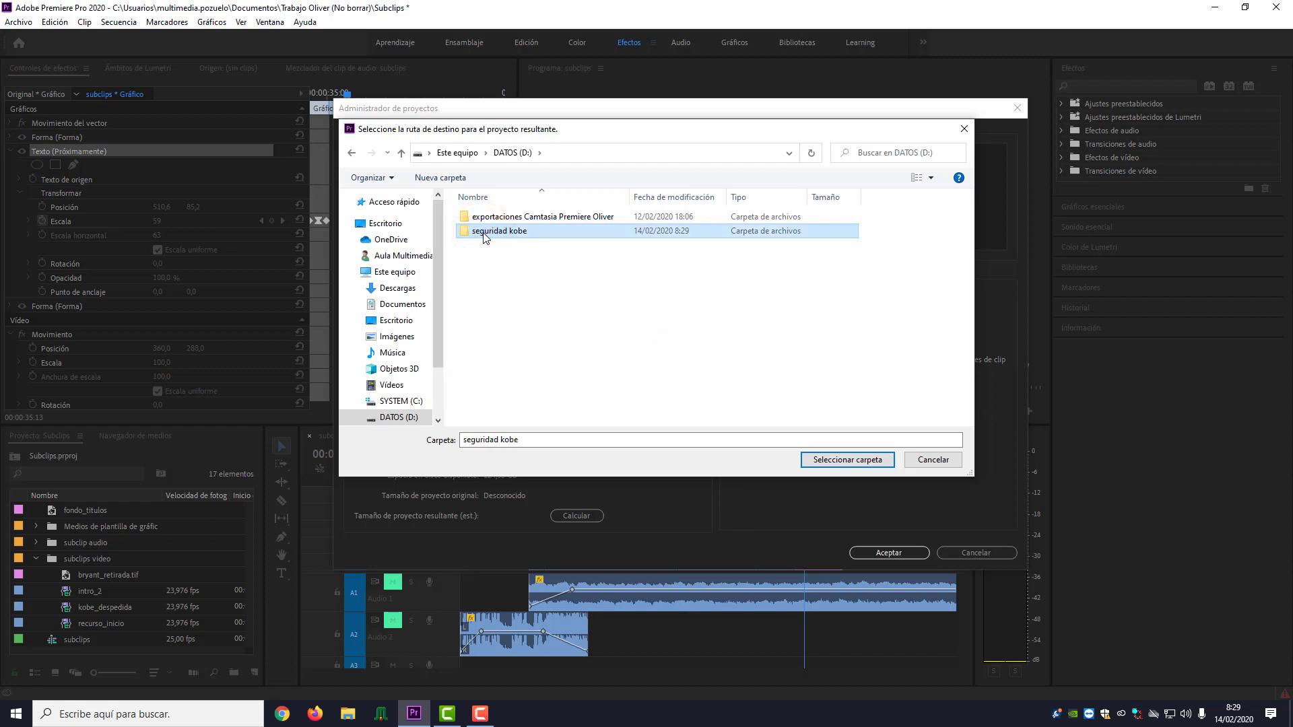
{"action": "double_click", "coordinate": [484, 234]}
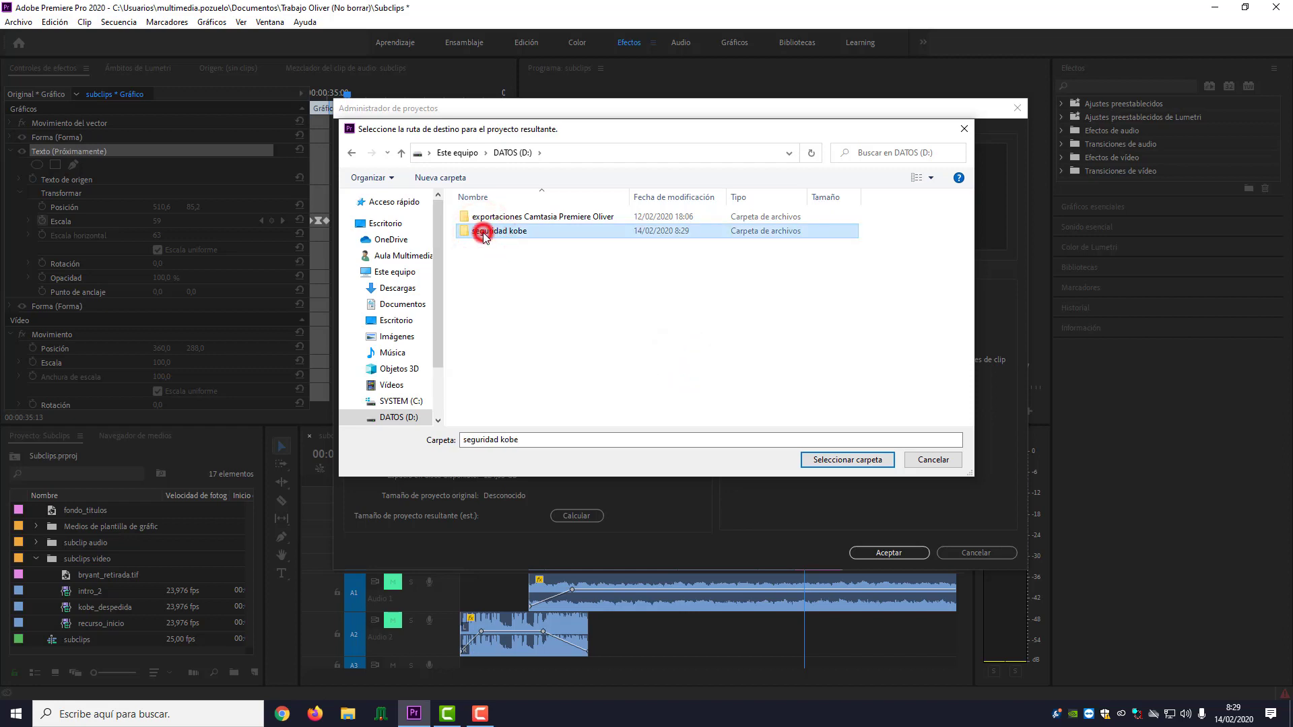
{"action": "left_click", "coordinate": [818, 461]}
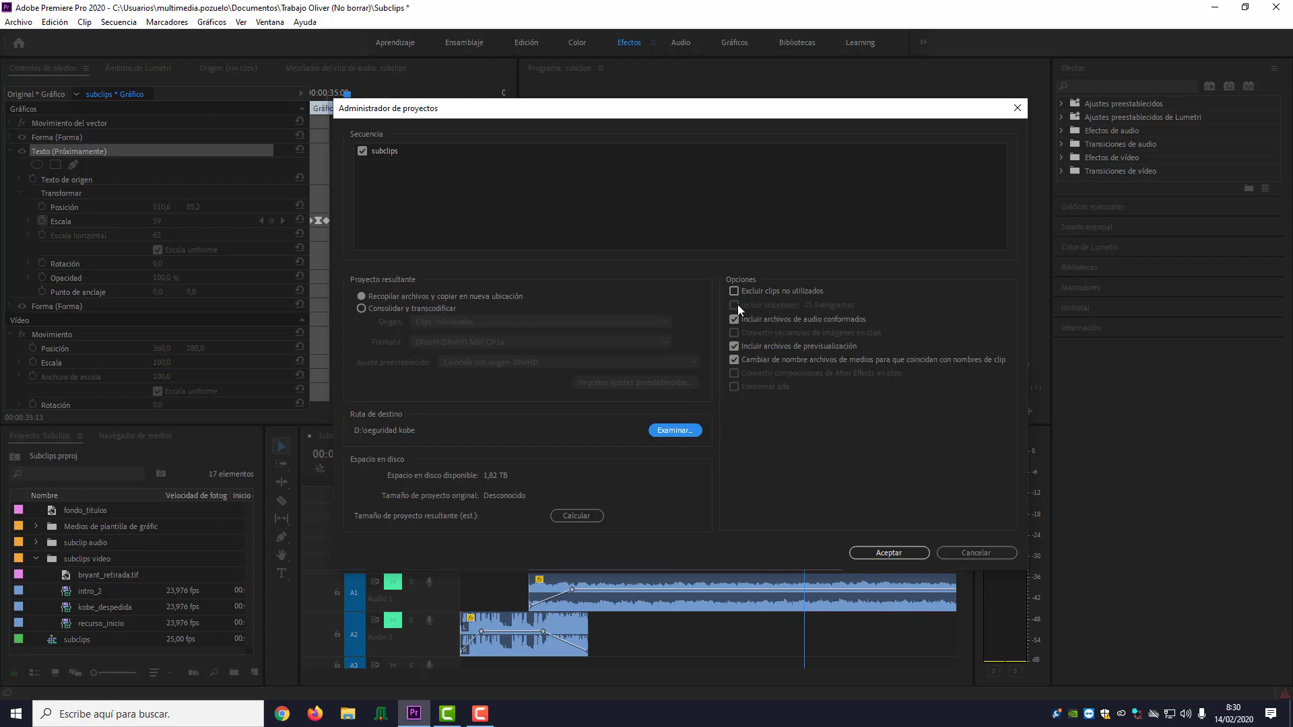
Accept the Project Manager, save the project when prompted, and switch to File Explorer after copying
{"action": "left_click", "coordinate": [874, 554]}
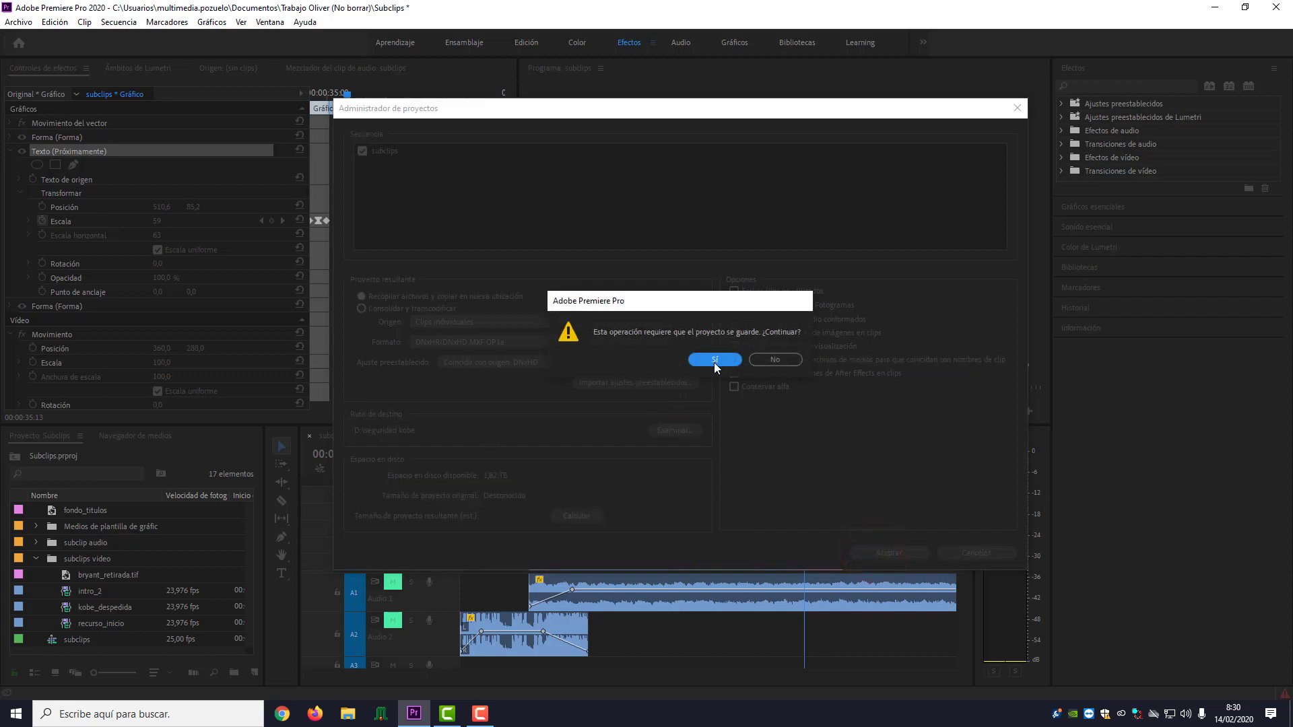
{"action": "left_click", "coordinate": [711, 362]}
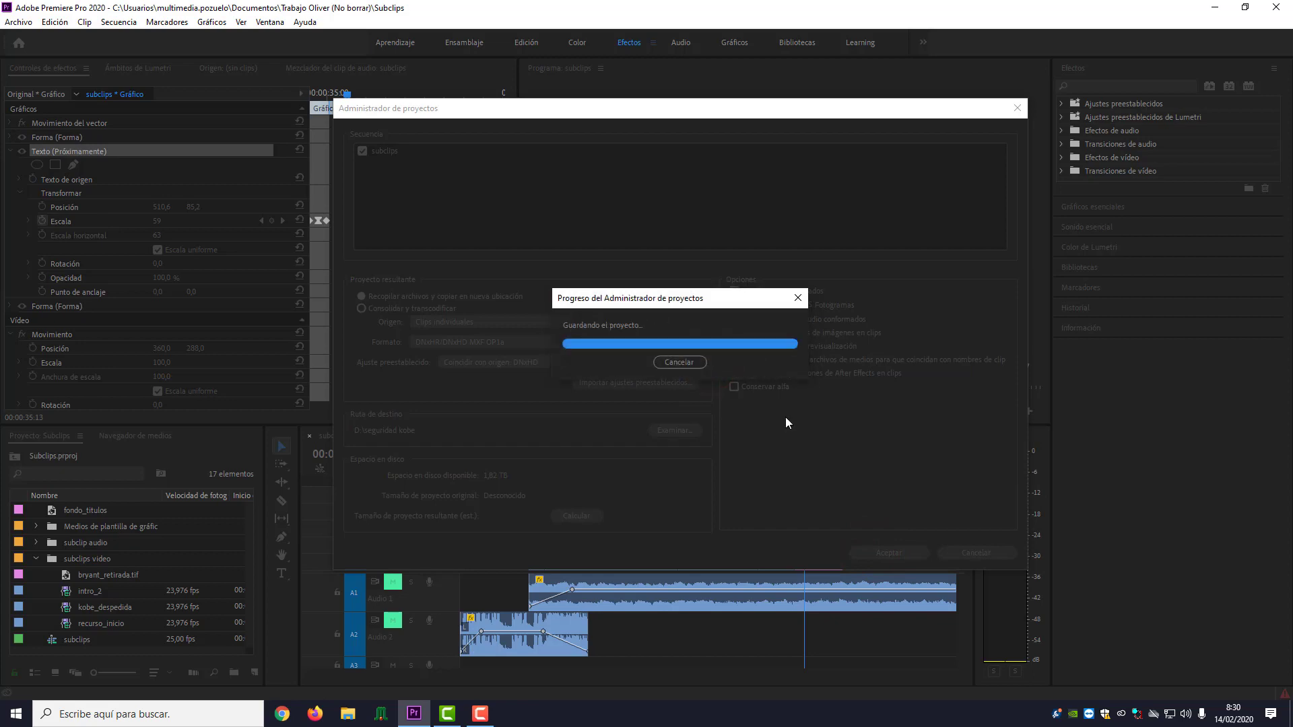
{"action": "left_click", "coordinate": [350, 714]}
Navigate to D:\seguridad kobe\Copiado_Subclips to view the 23 collected items
{"action": "double_click", "coordinate": [537, 271]}
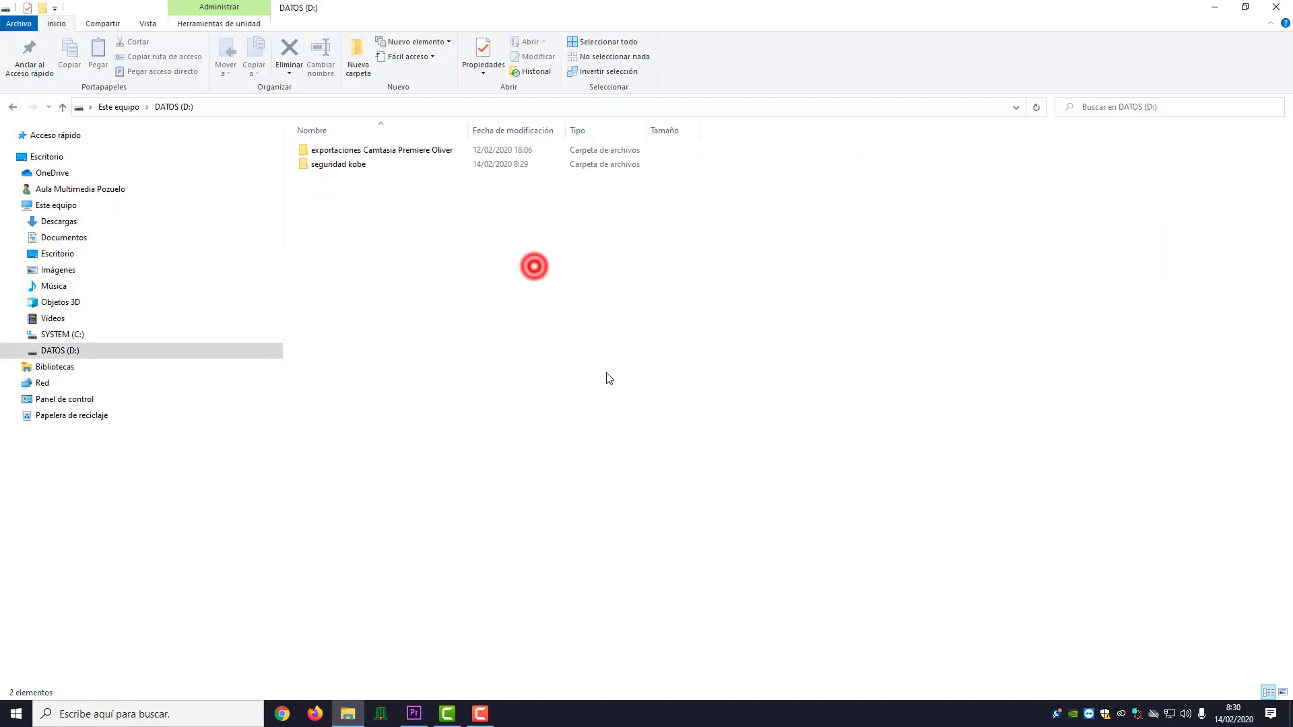
{"action": "left_click", "coordinate": [342, 166]}
{"action": "double_click", "coordinate": [332, 165]}
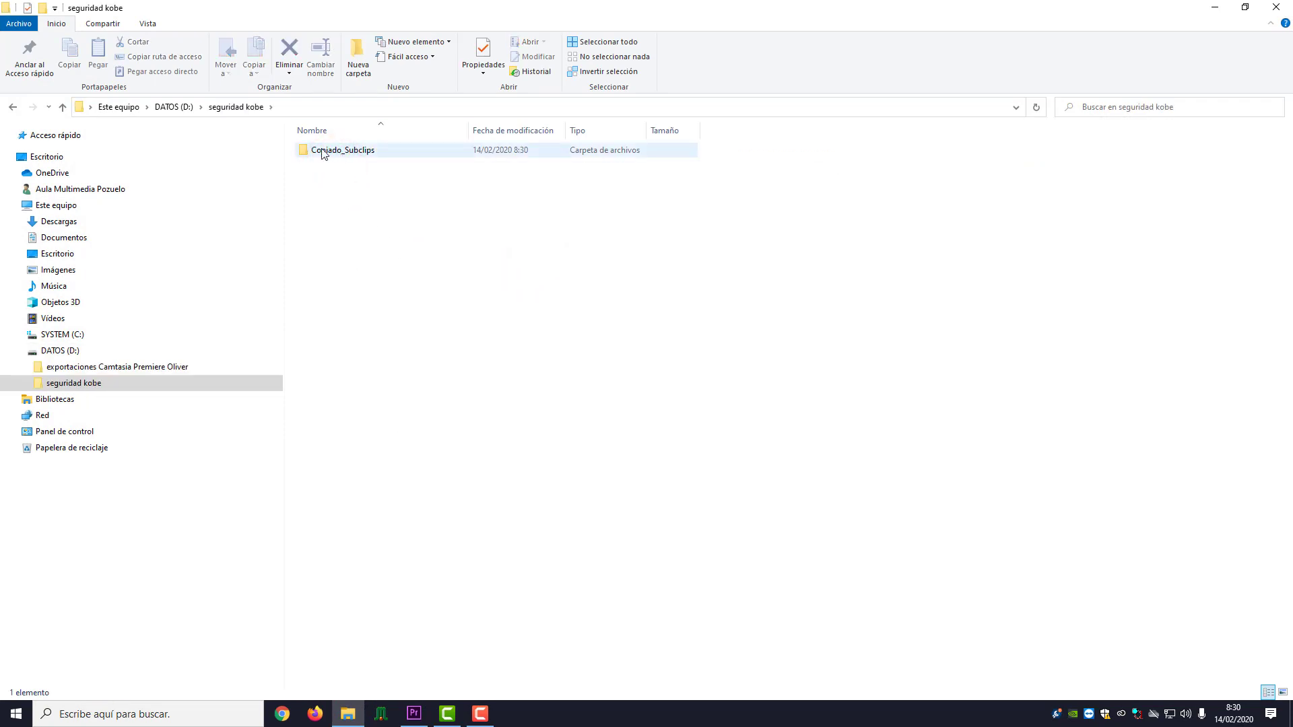
{"action": "double_click", "coordinate": [337, 152]}
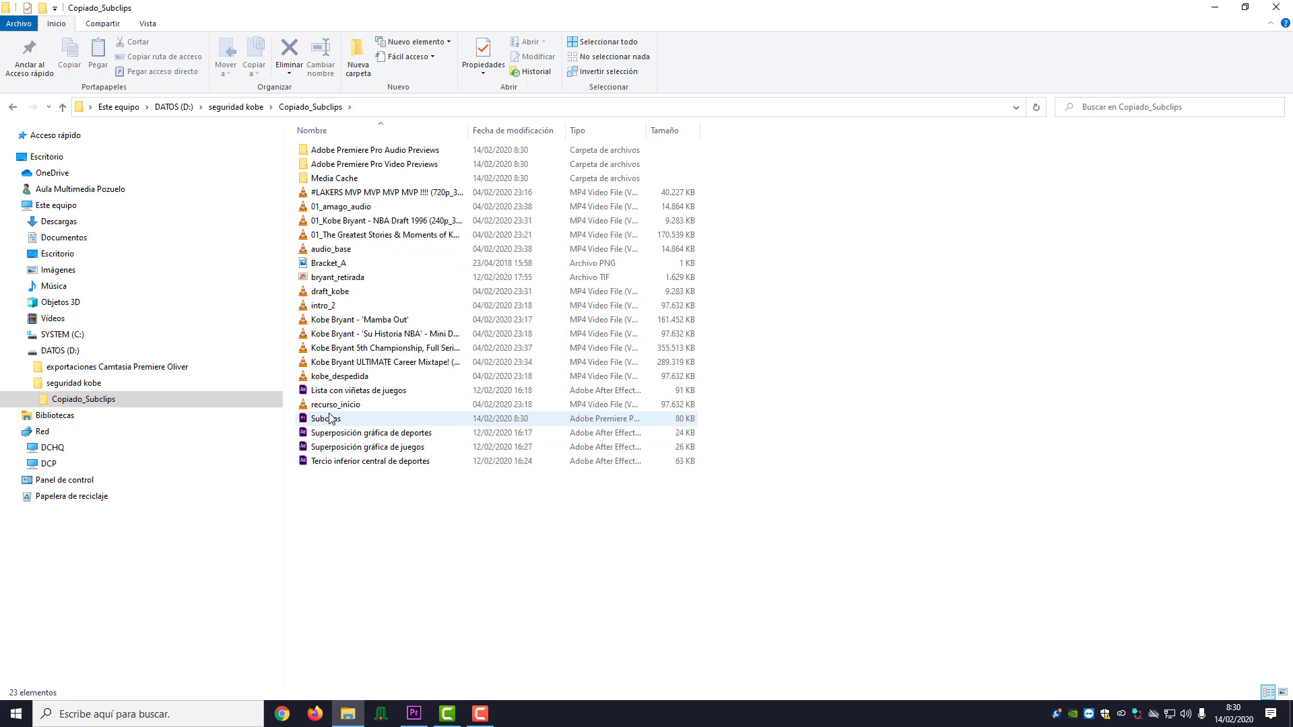
Widen the Tipo column and check the Subclips project and the After Effects graphics files
{"action": "left_click", "coordinate": [328, 419]}
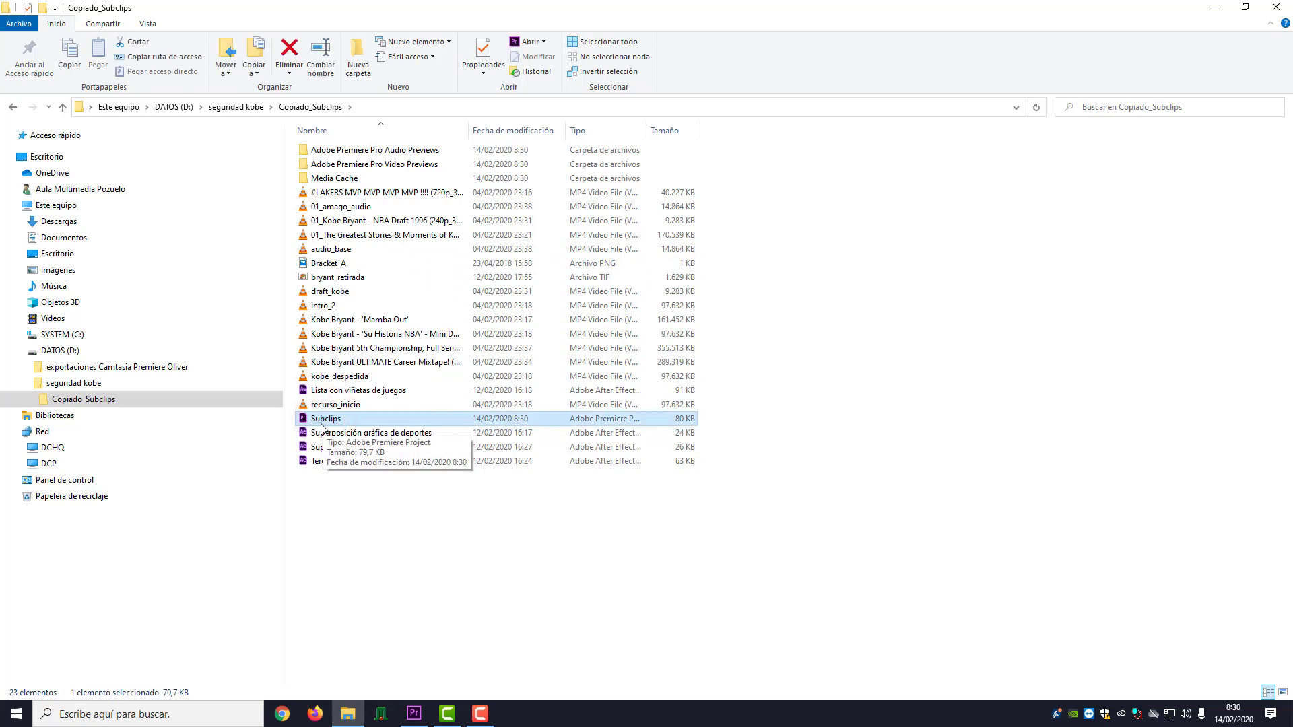
{"action": "left_click_drag", "start_coordinate": [646, 130], "coordinate": [742, 132]}
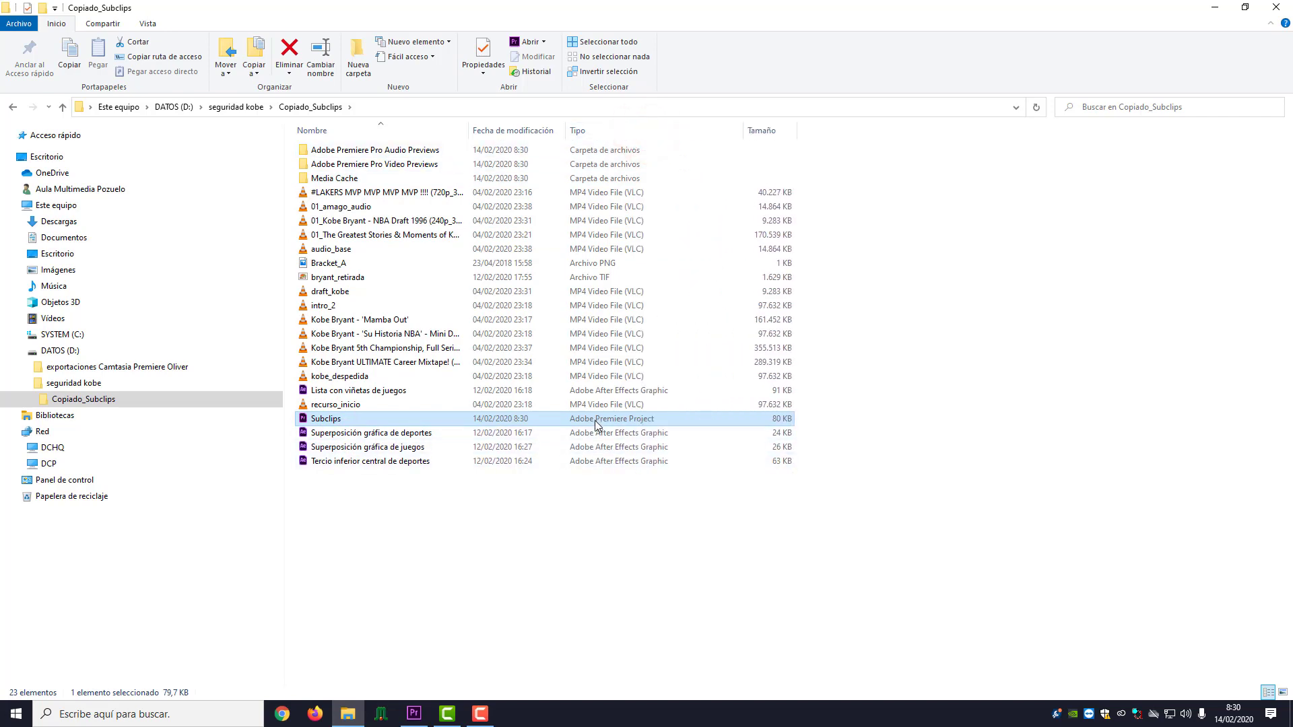
{"action": "left_click", "coordinate": [381, 434]}
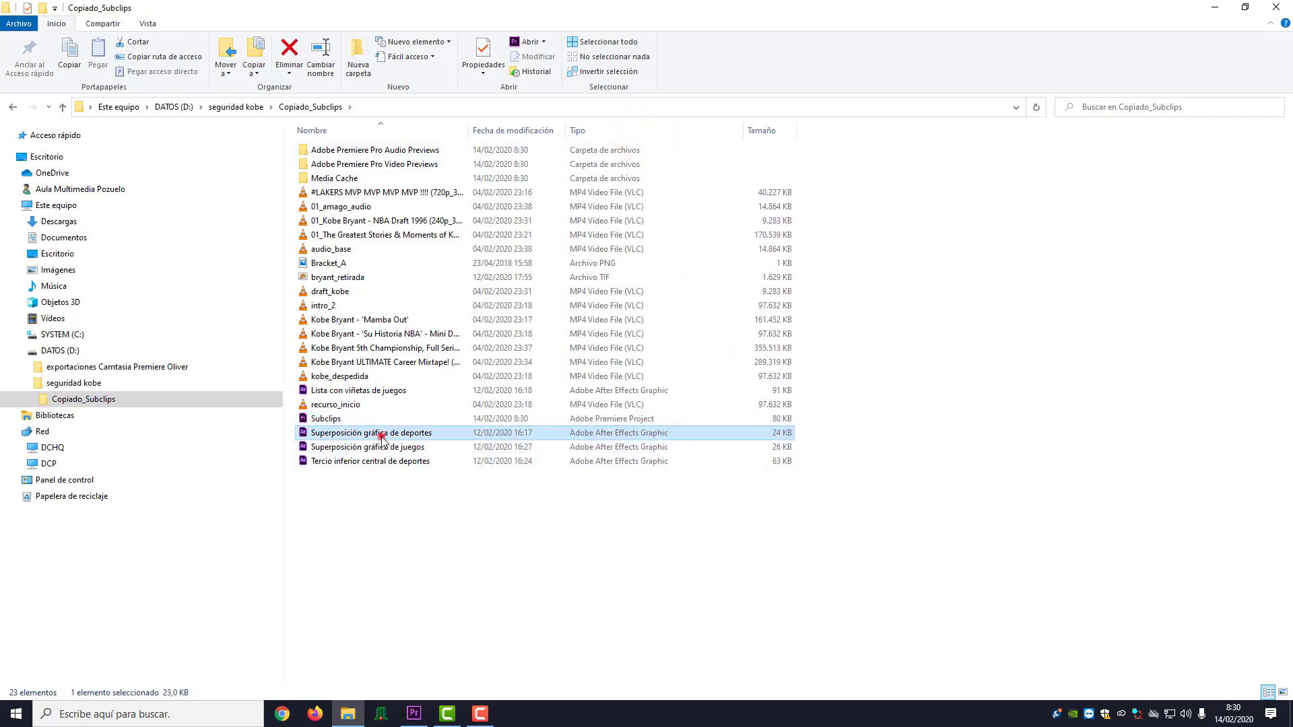
{"action": "left_click", "coordinate": [384, 448]}
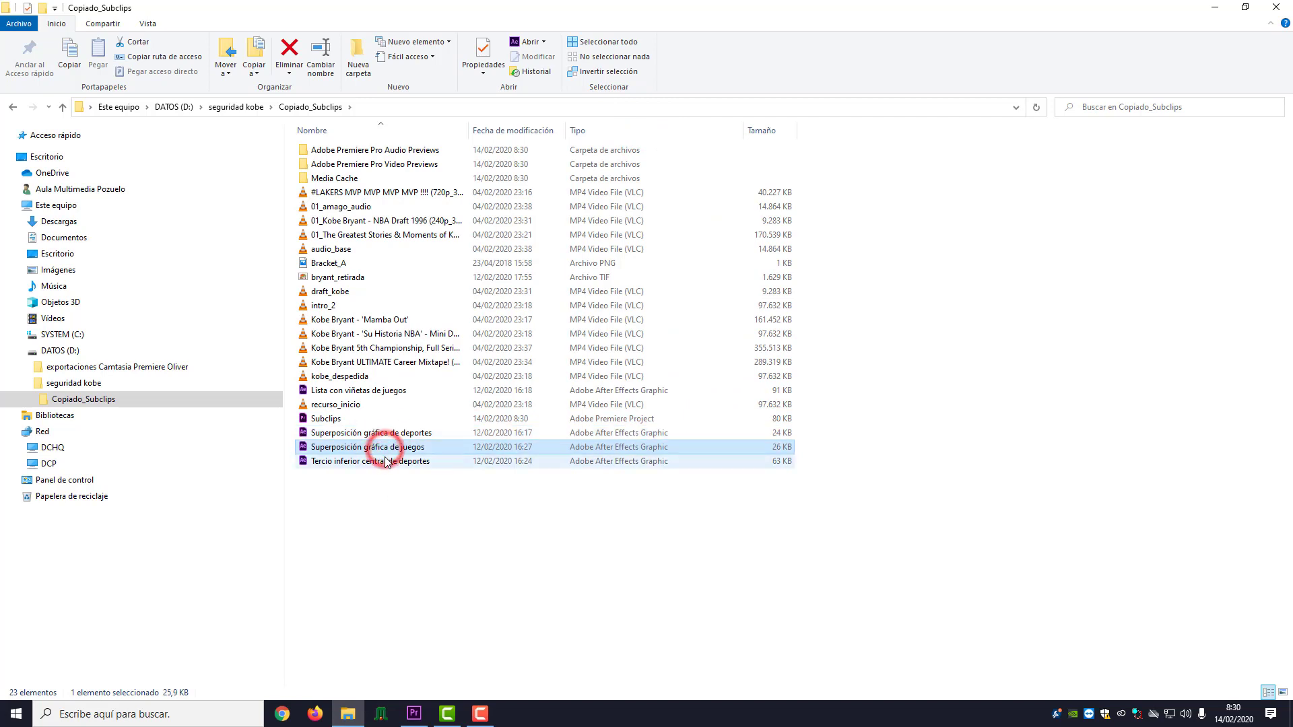
{"action": "left_click", "coordinate": [387, 462]}
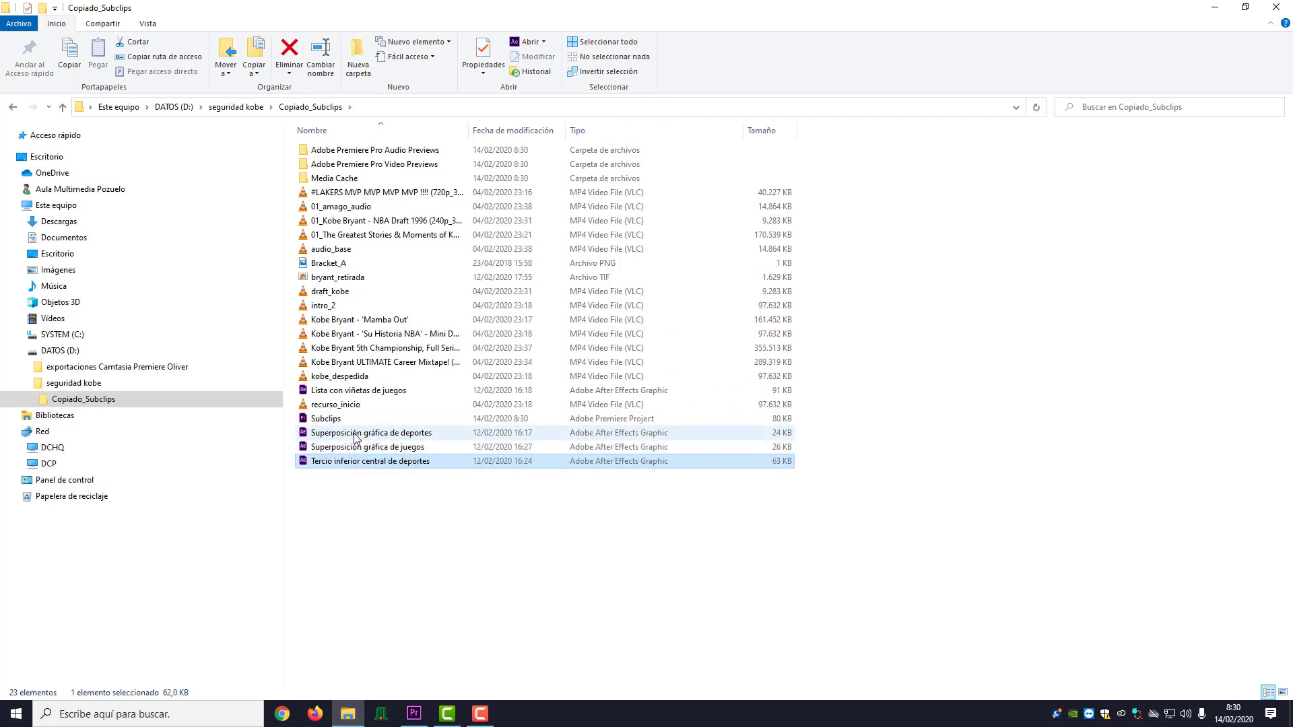
{"action": "mouse_move", "coordinate": [365, 436]}
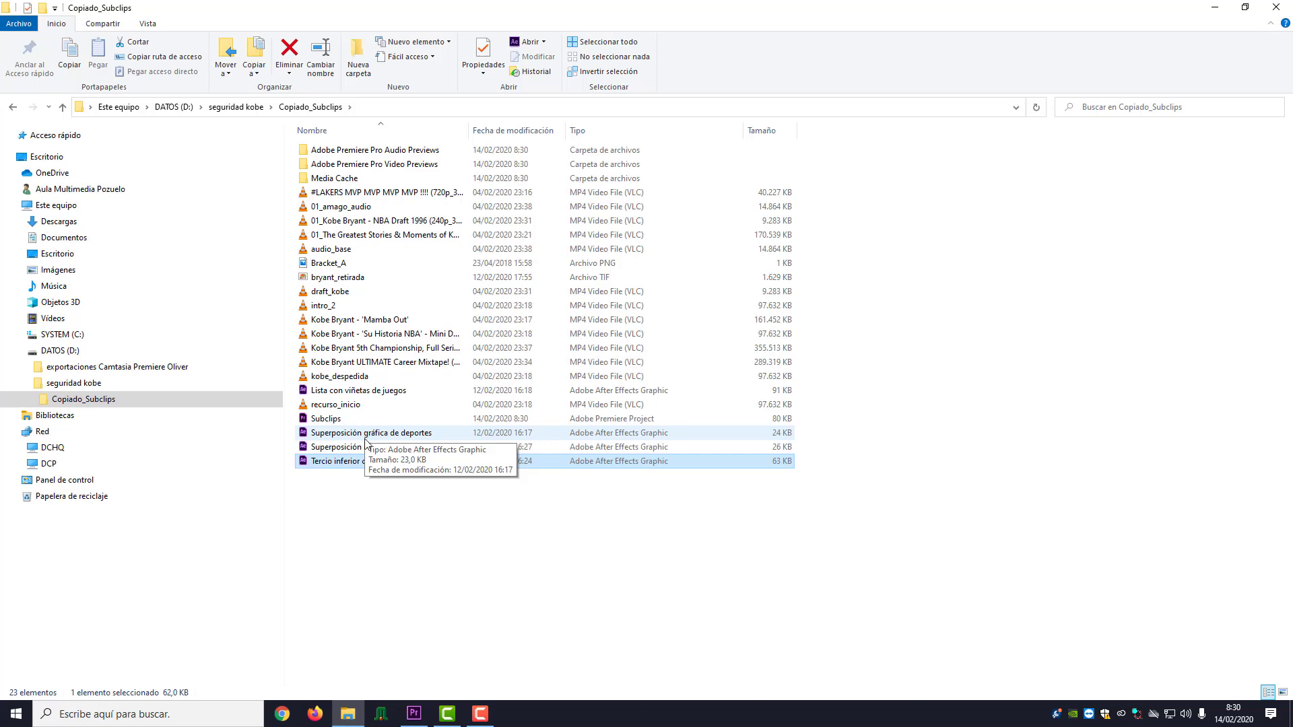
{"action": "mouse_move", "coordinate": [409, 466]}
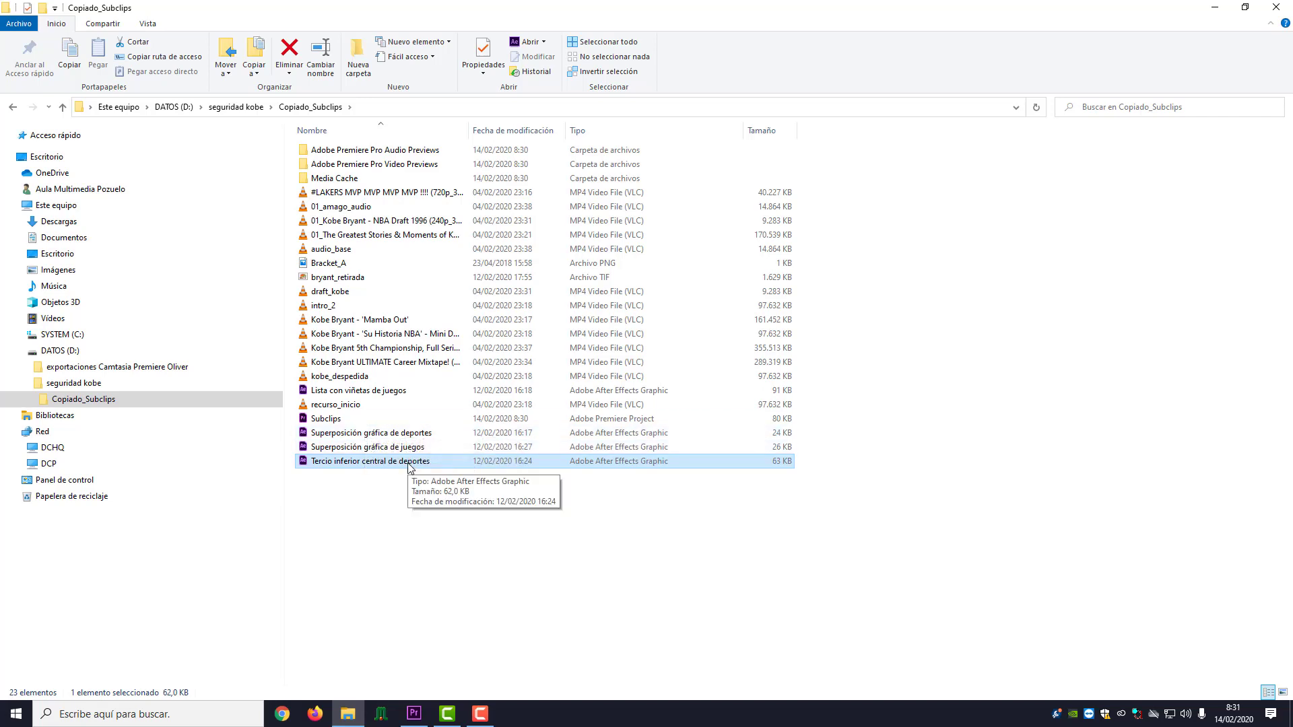
{"action": "left_click", "coordinate": [338, 391]}
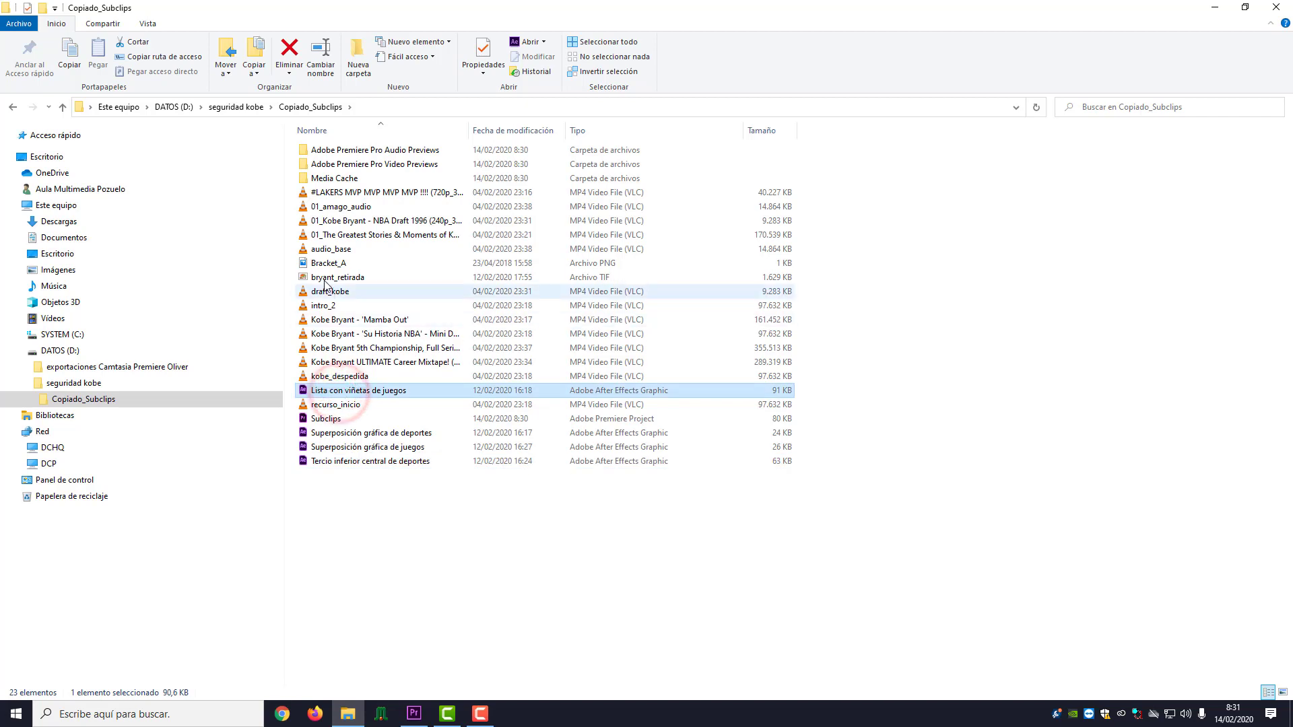
Check the copied MP4 videos, the audio_base file, and the bryant_retirada and Bracket_A images
{"action": "left_click", "coordinate": [363, 193]}
{"action": "left_click", "coordinate": [353, 206]}
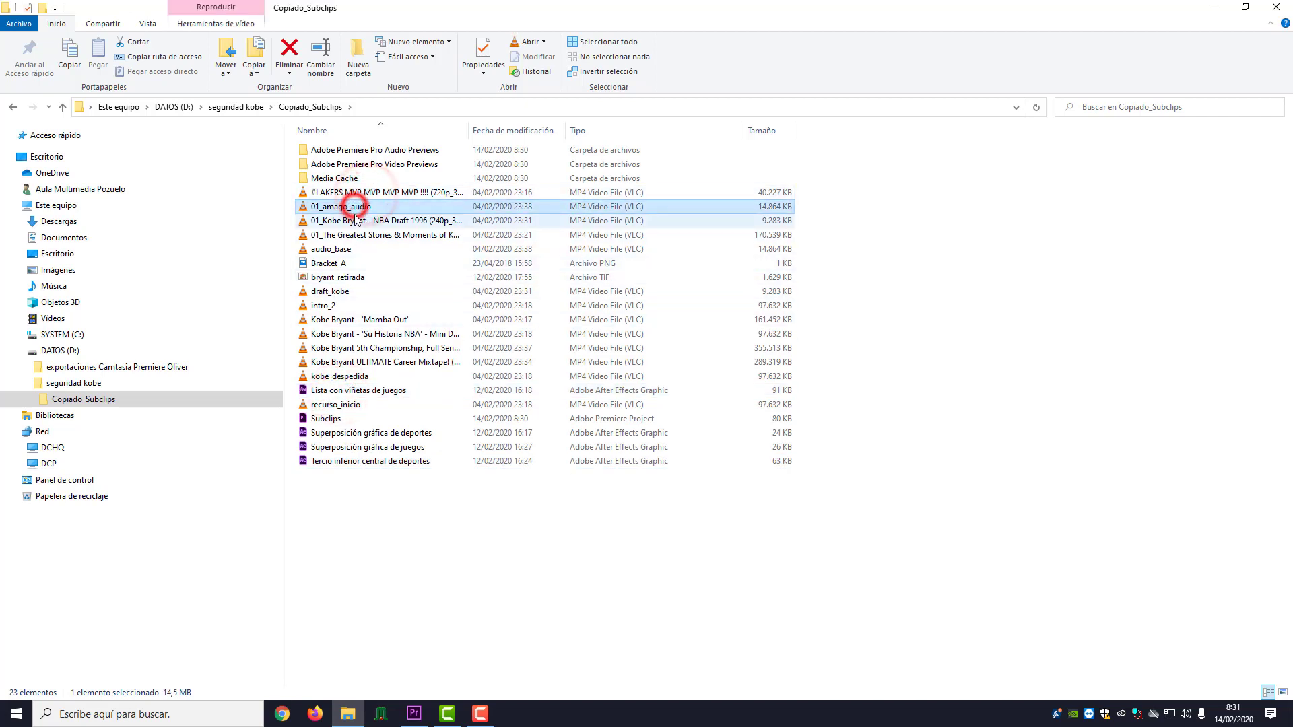
{"action": "left_click", "coordinate": [349, 220]}
{"action": "left_click", "coordinate": [340, 235]}
{"action": "left_click", "coordinate": [332, 249]}
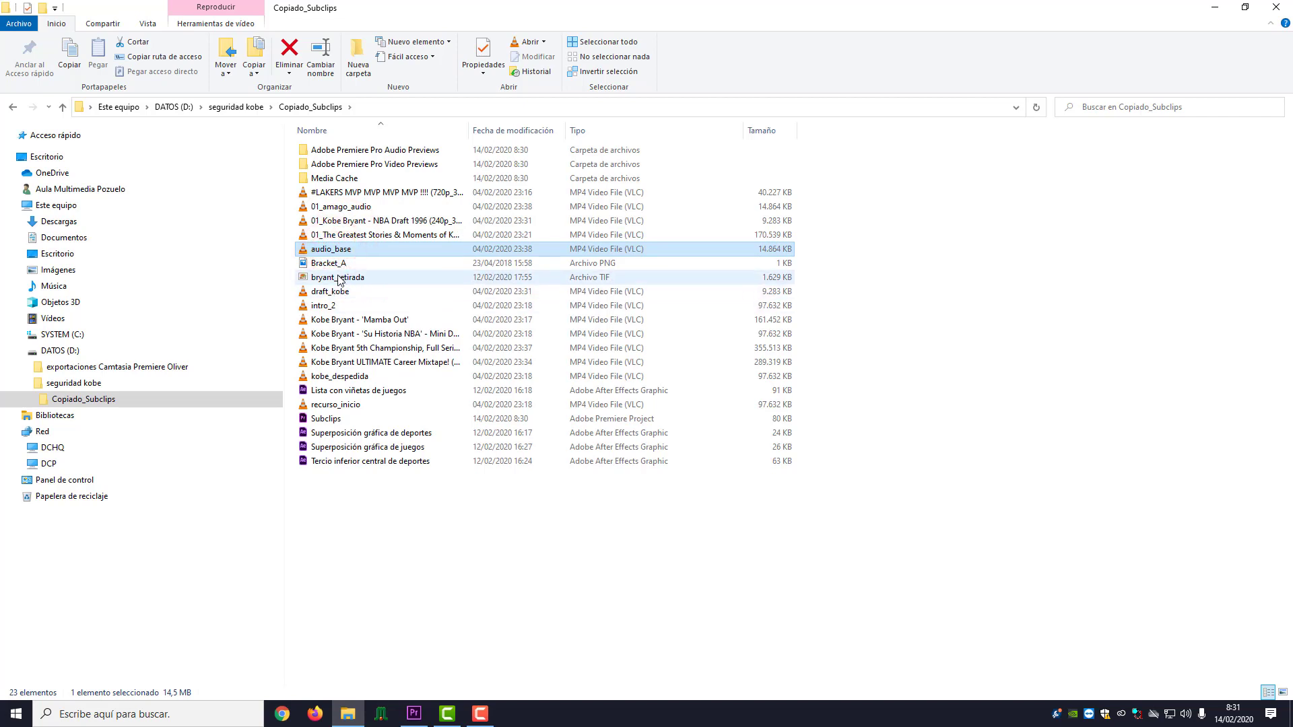
{"action": "left_click", "coordinate": [339, 278]}
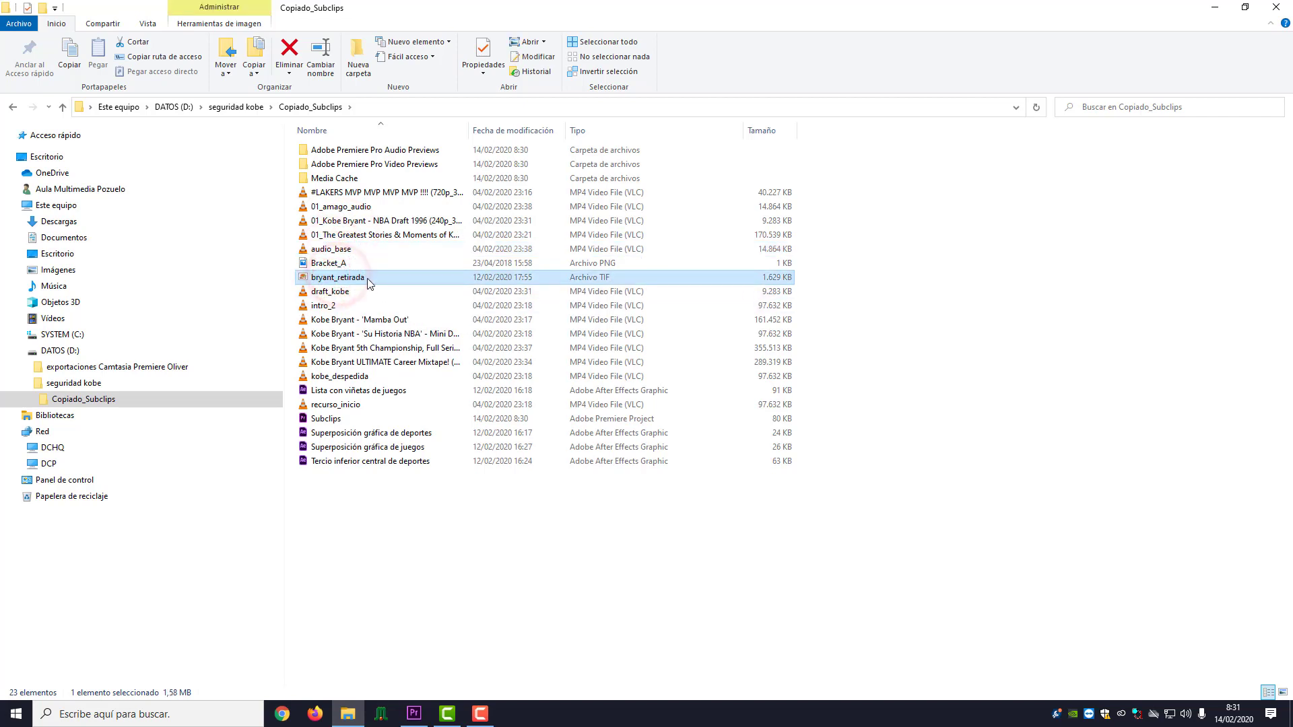
{"action": "left_click", "coordinate": [316, 265]}
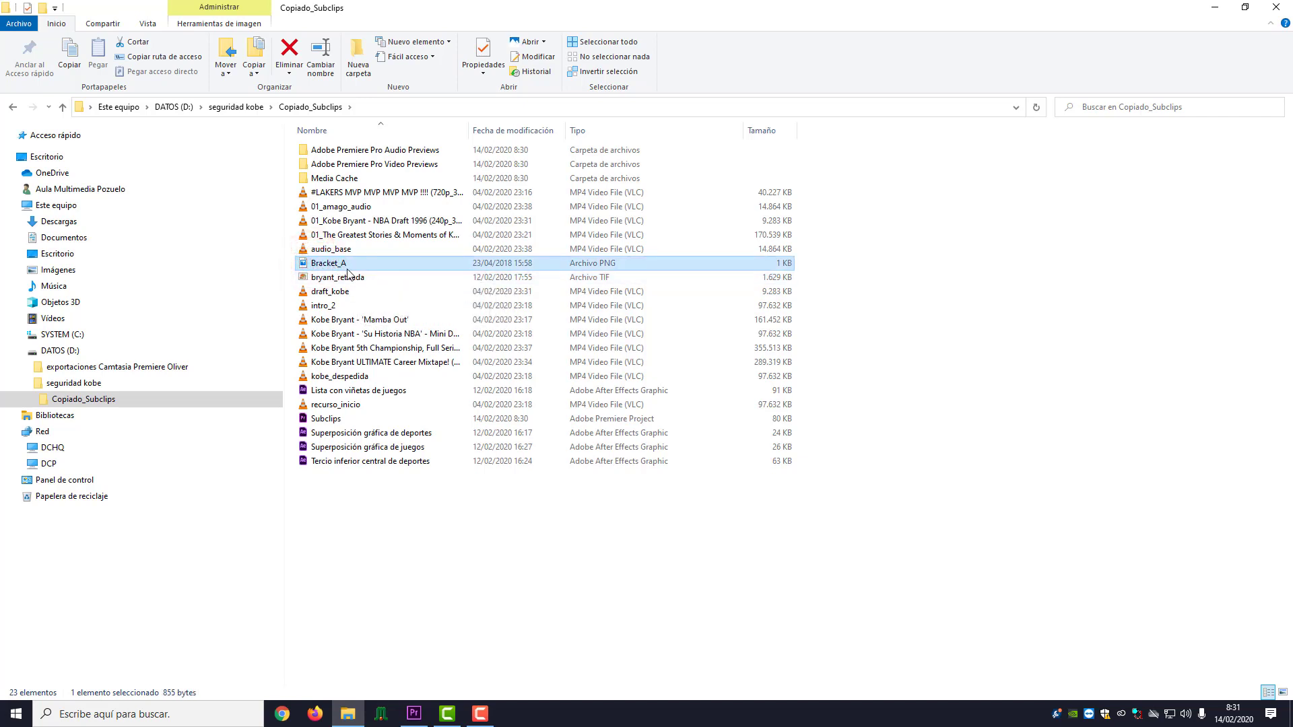